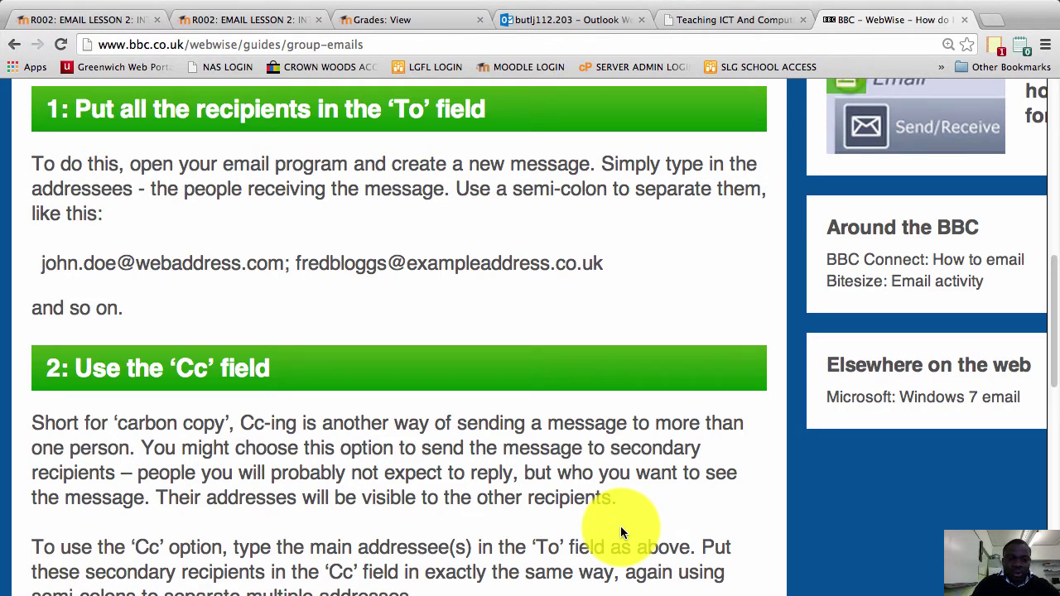
Highlight the word 'Cc' in the guide's heading, then clear the highlight
click(185, 368)
drag(185, 369, 219, 372)
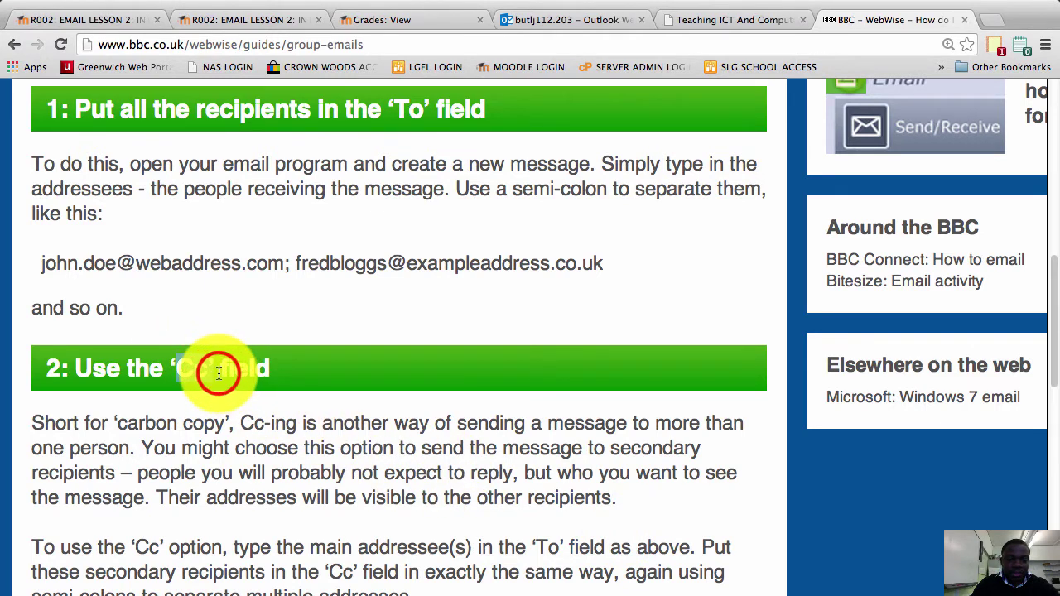
click(219, 368)
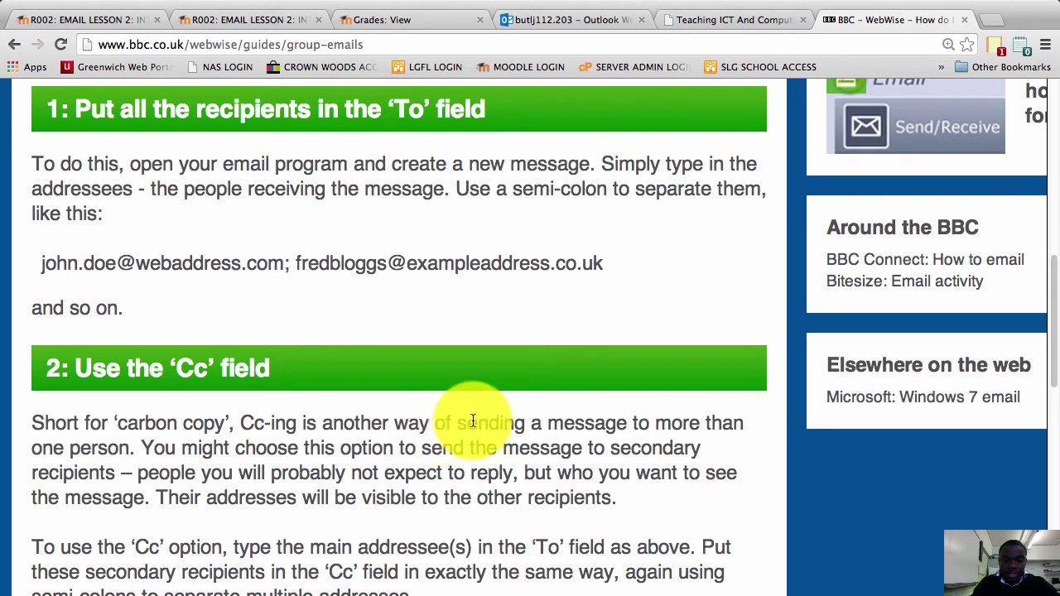
Highlight the sentence about secondary recipients, then switch to the Outlook inbox tab
click(169, 451)
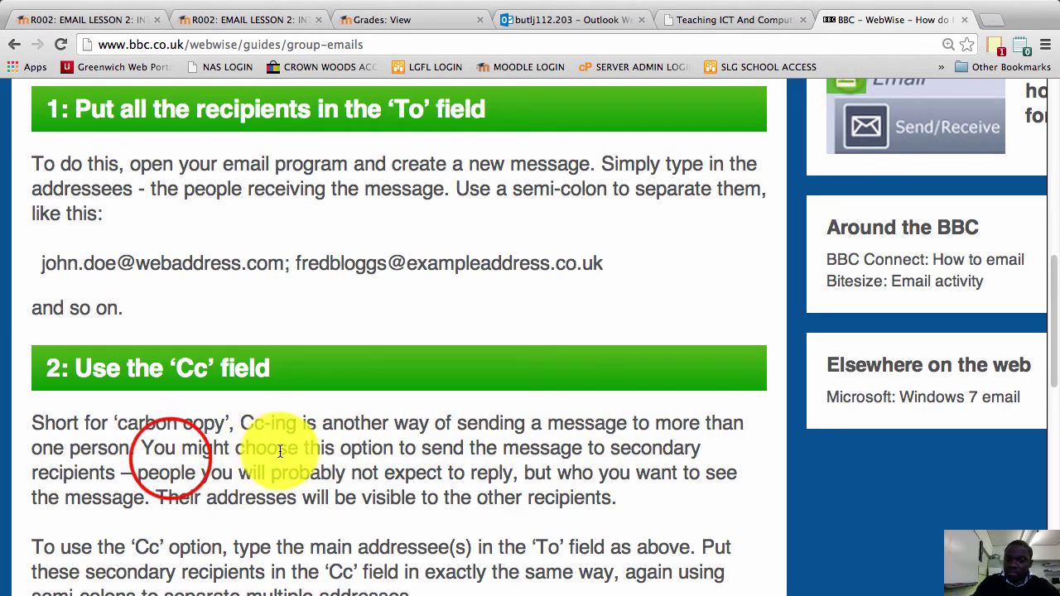
drag(176, 452, 166, 454)
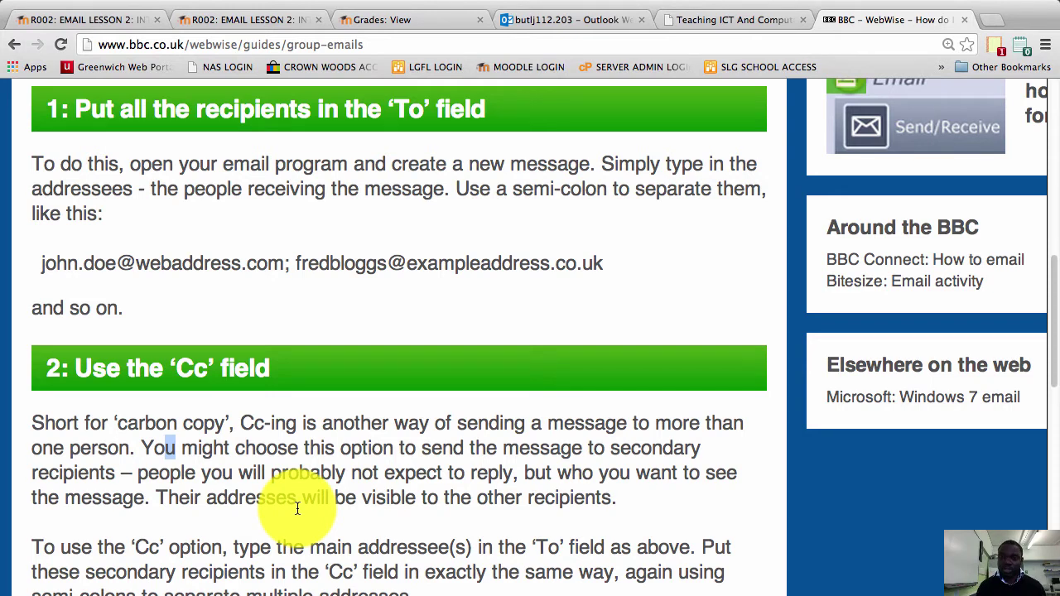
click(564, 20)
Start a new email with the main recipient's address in the To field
click(73, 133)
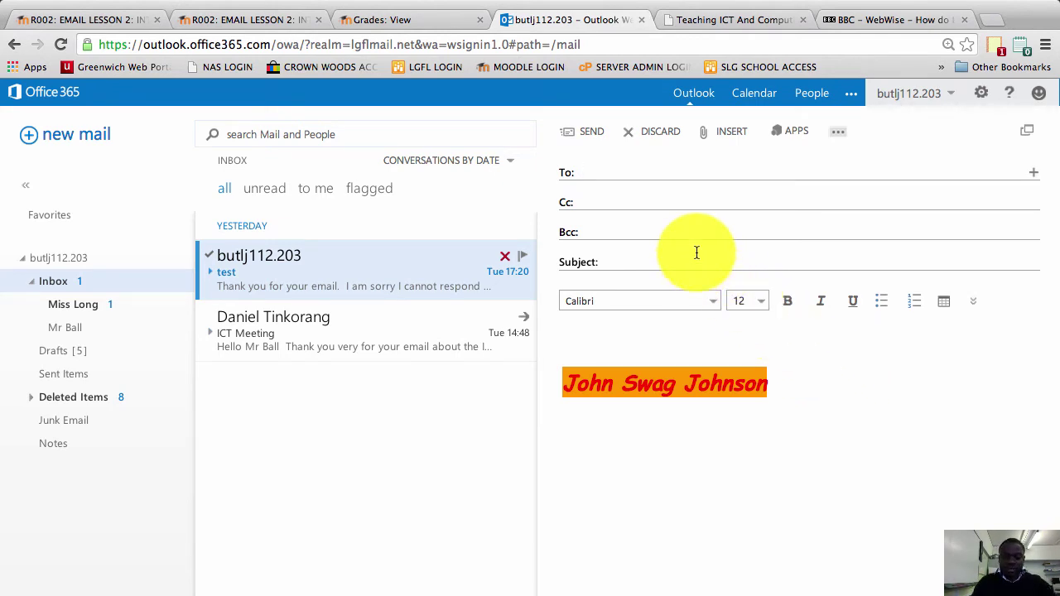
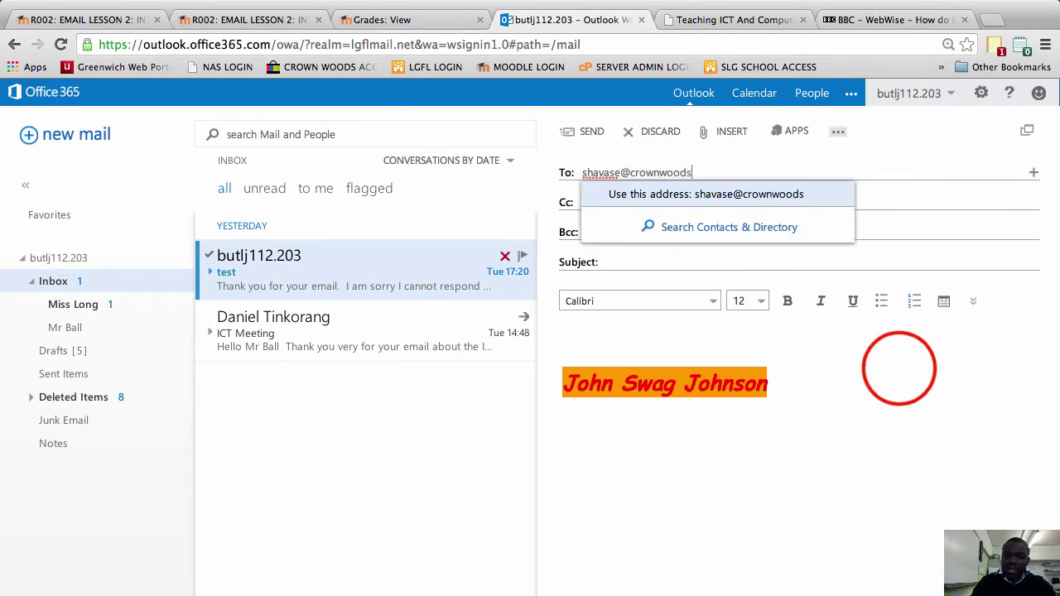
click(893, 365)
Add the second recipient's address on the Cc line
click(617, 202)
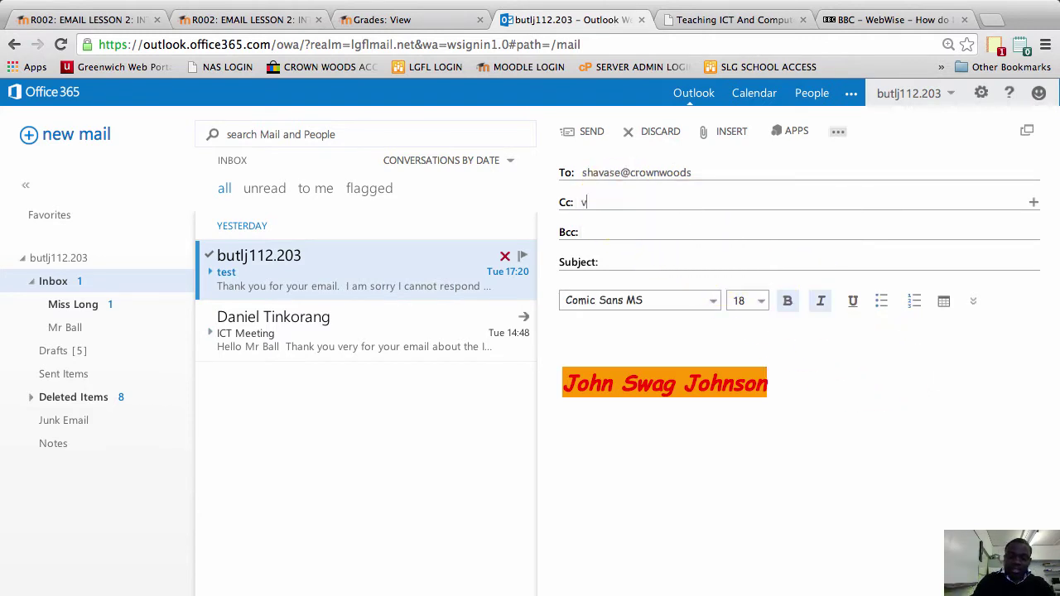
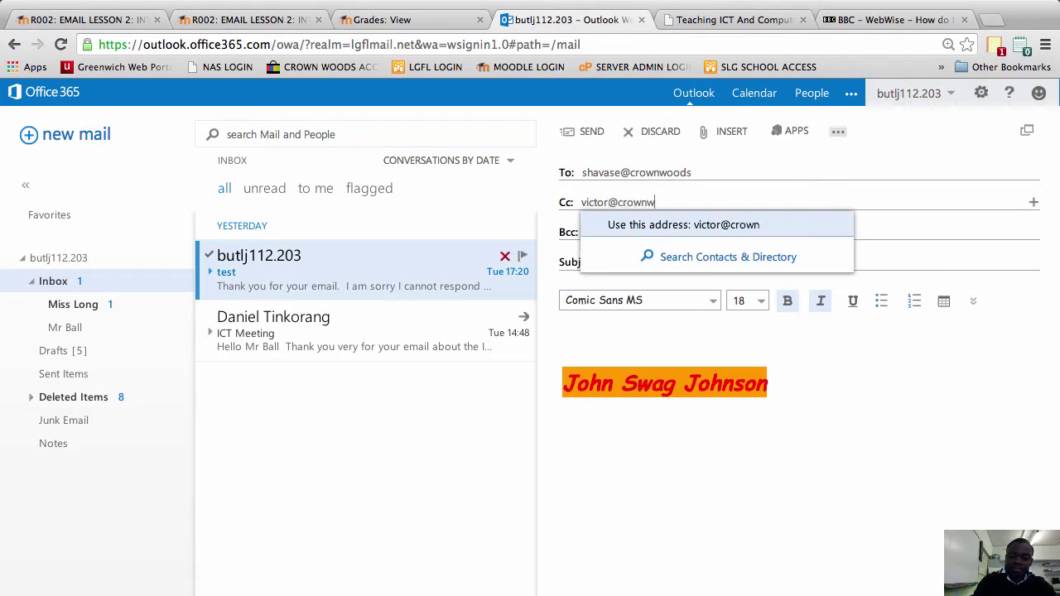
click(820, 407)
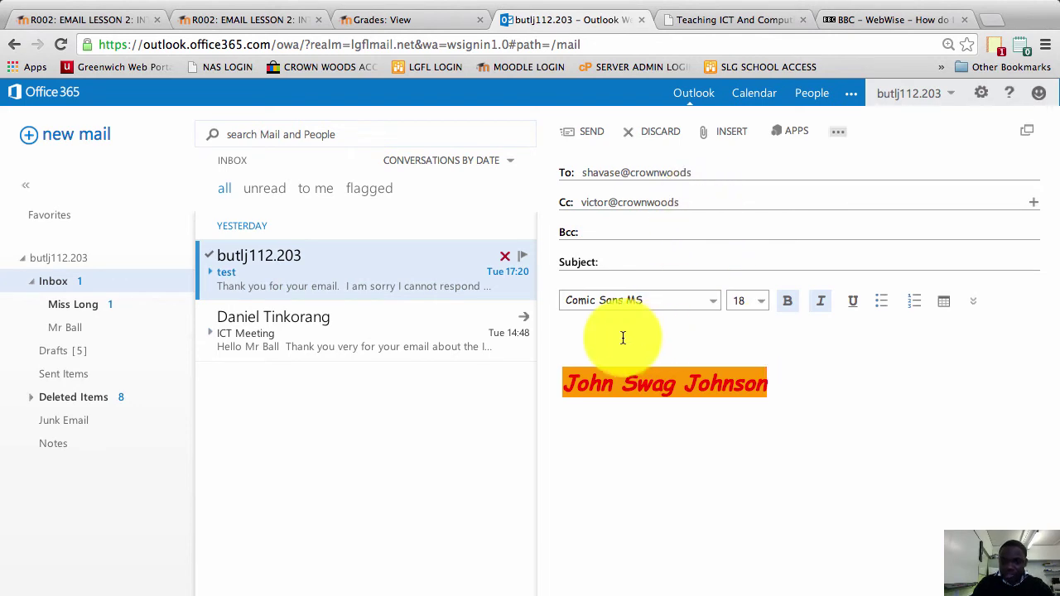
click(681, 204)
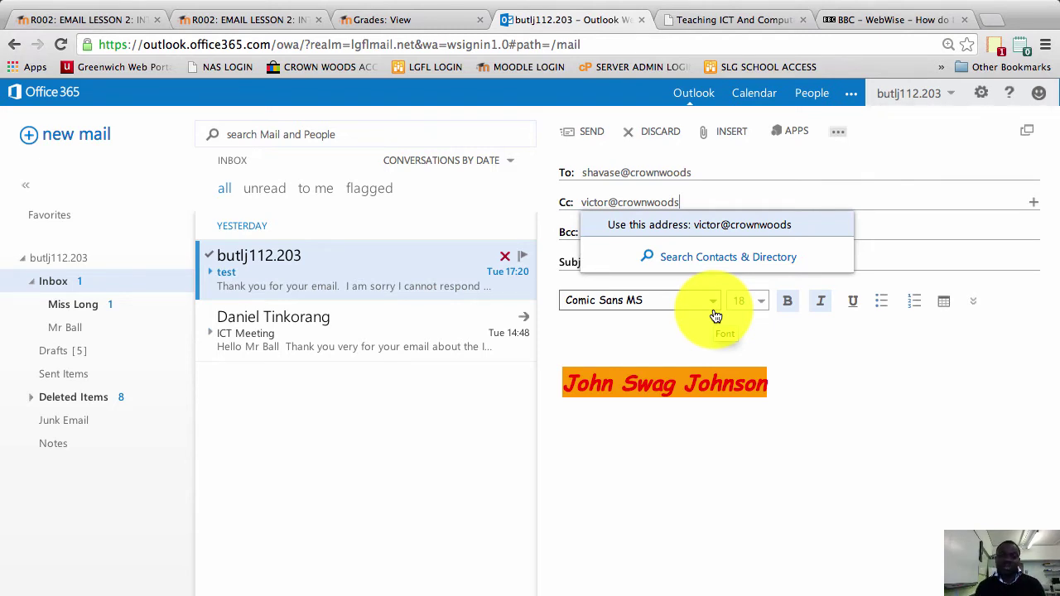
click(639, 347)
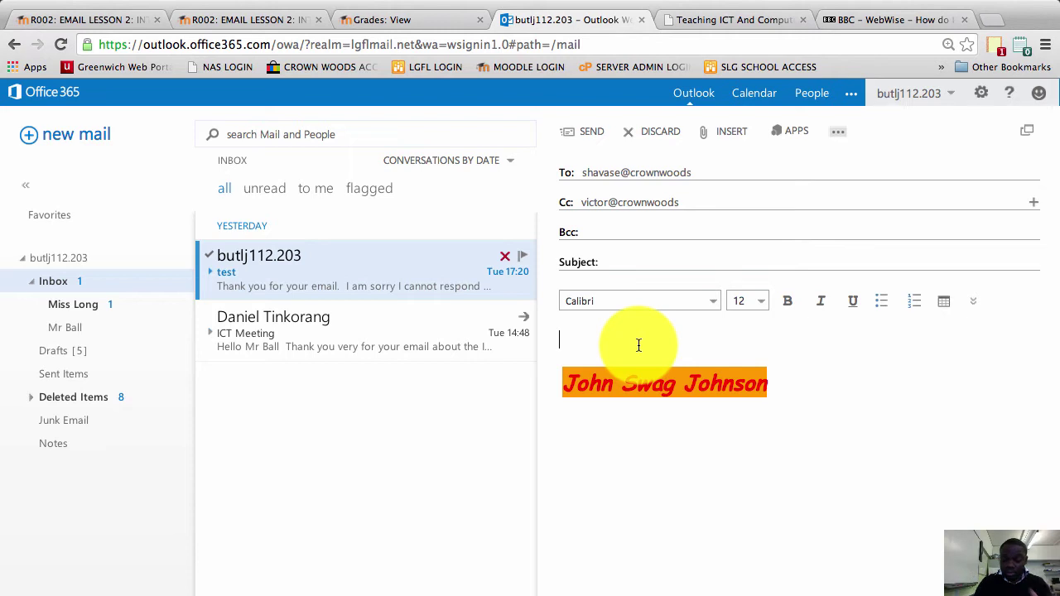
Type the 'Dear' greeting with the recipient's name and begin the cinema sentence
text(D)
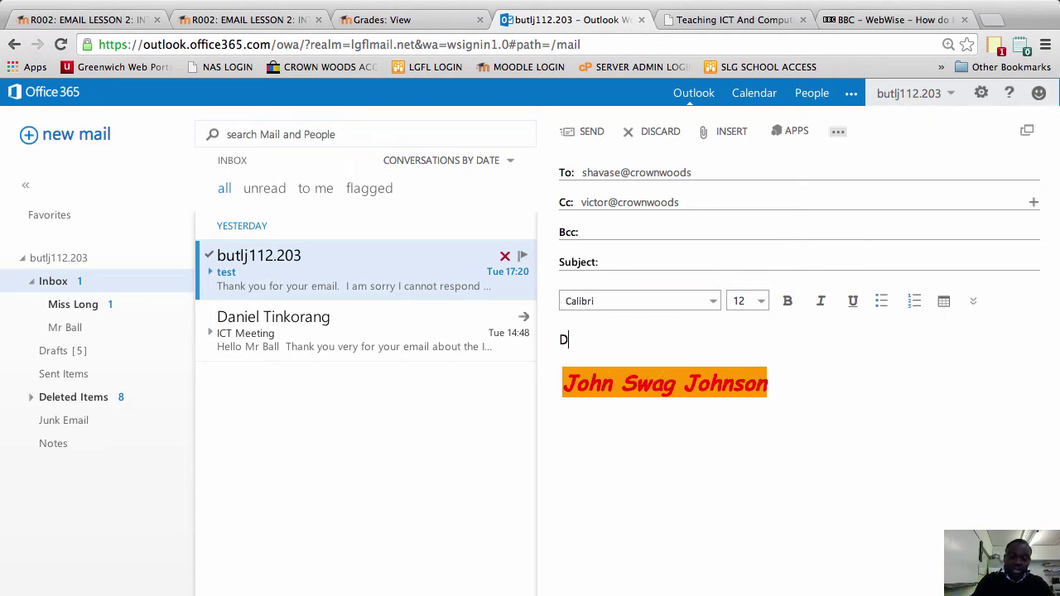
text(ear Shavase)
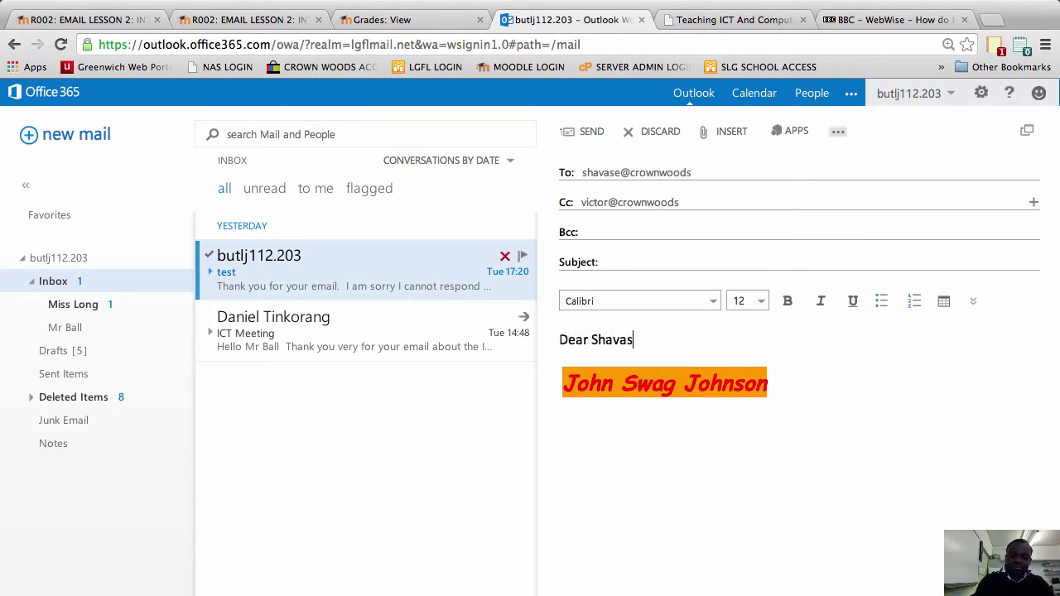
key(Return)
key(Return)
text(Are)
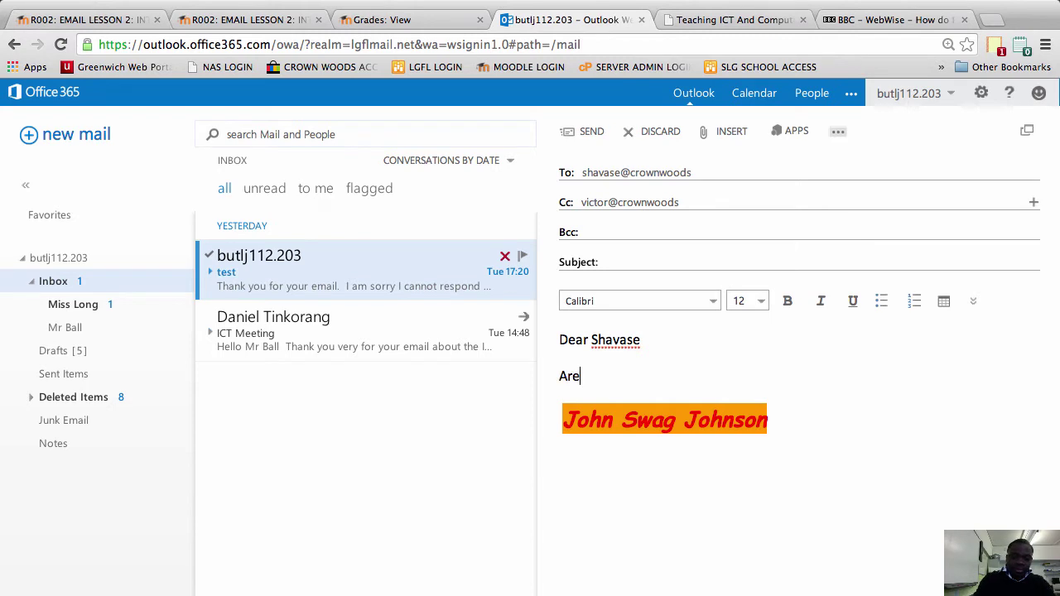
text( we still go)
Remove stray text accidentally typed on the Cc line and return to the body
click(696, 202)
text(infg)
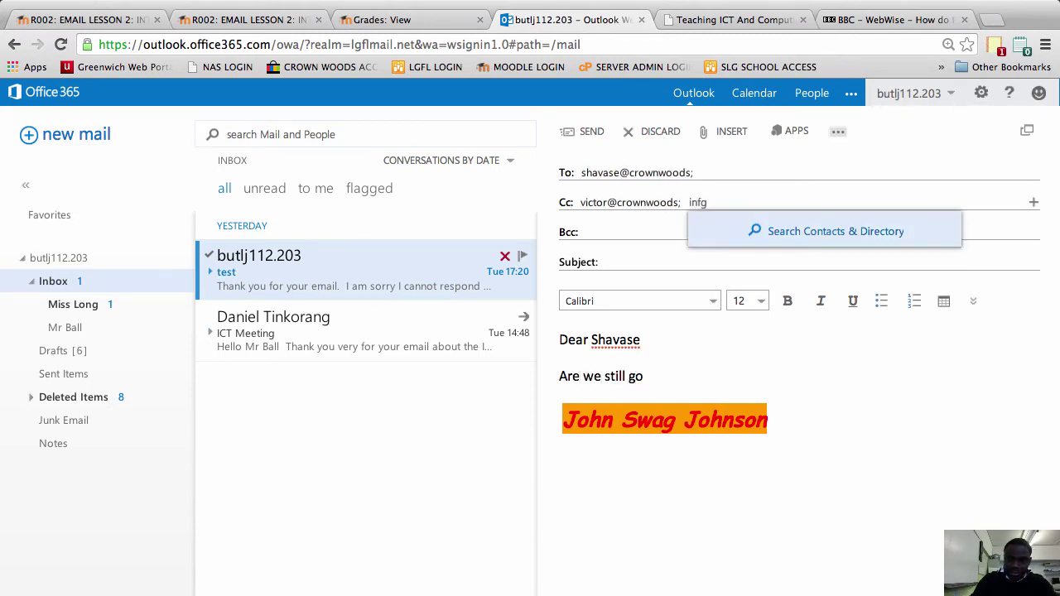
key(BackSpace)
key(BackSpace)
key(BackSpace)
key(BackSpace)
key(BackSpace)
click(662, 344)
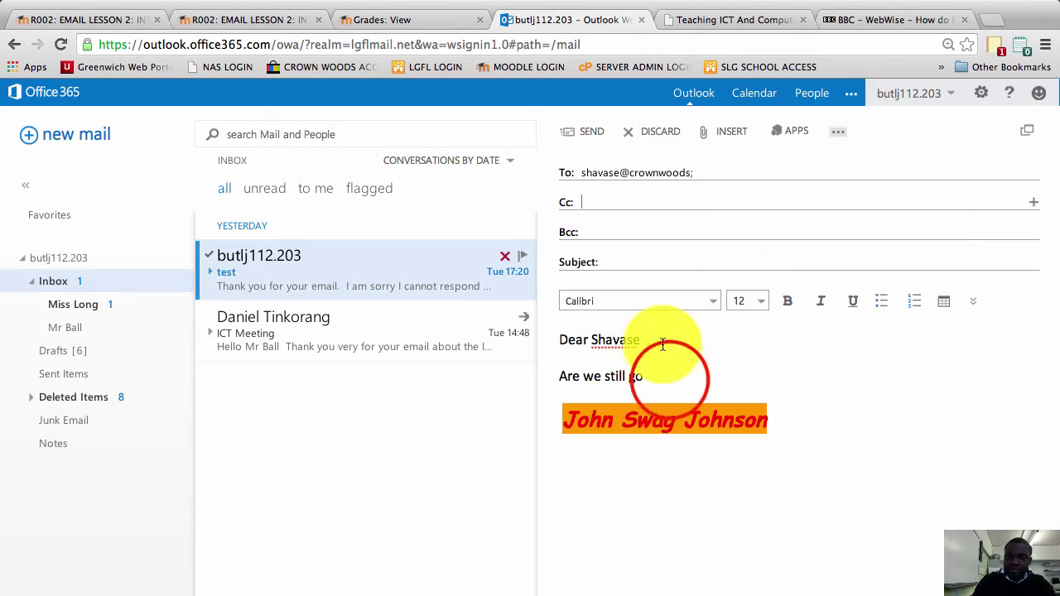
Finish 'Are we still going to the cinema.' and add 'Kind regards' after a blank line
click(670, 376)
text(ing to the cinema)
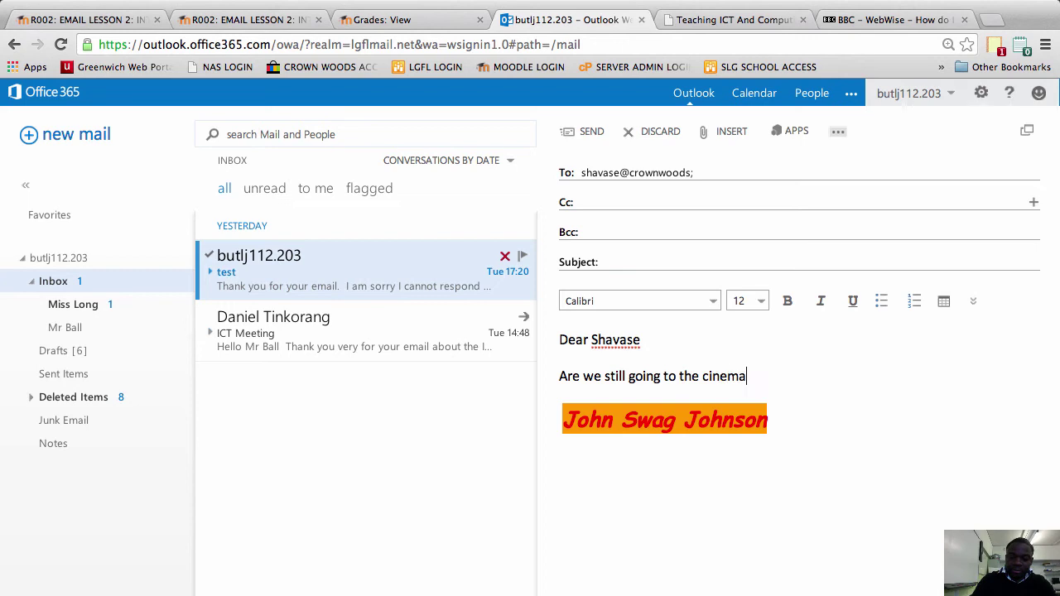
text(.)
key(Return)
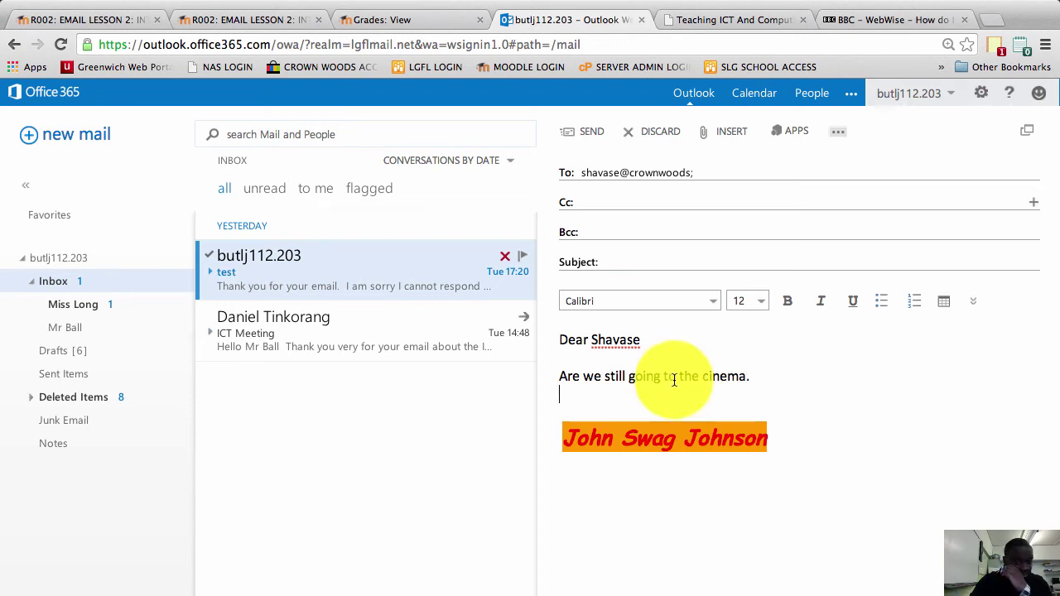
key(Return)
text(Kind regards)
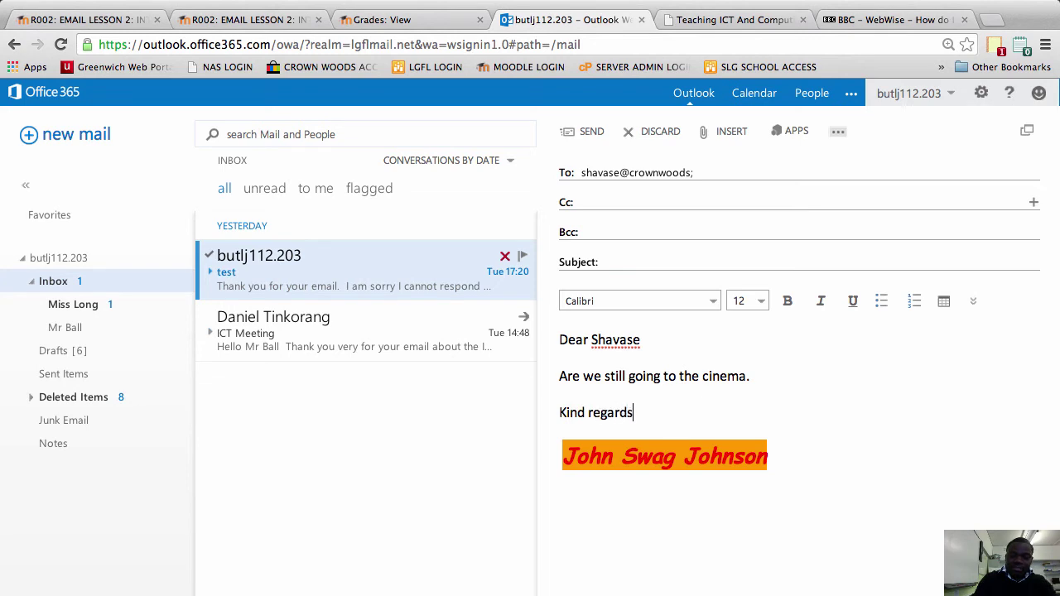
Re-add the second recipient to the Cc line by choosing their suggested address
click(608, 203)
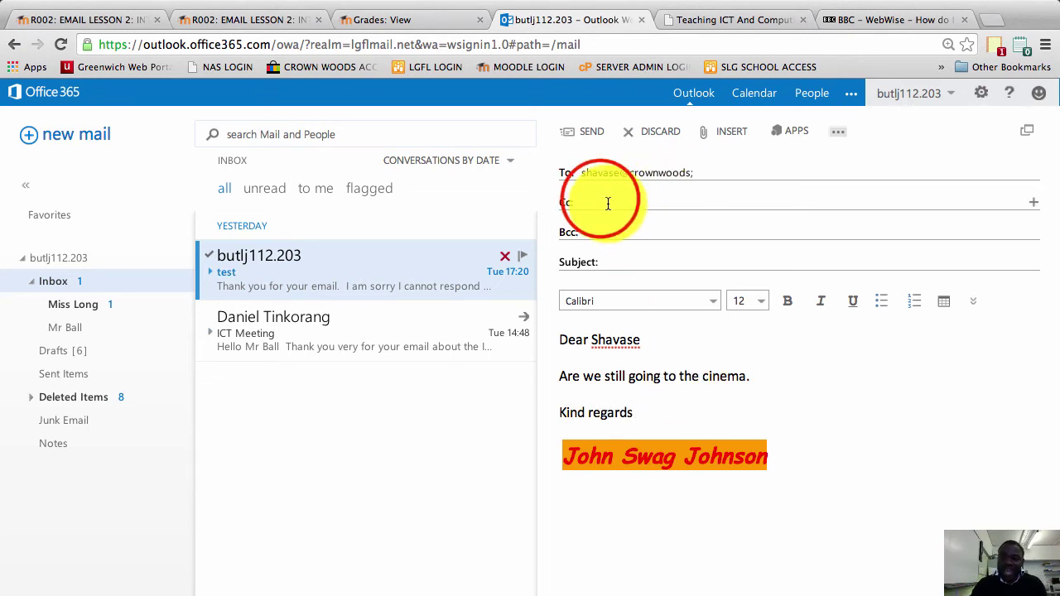
text(vict)
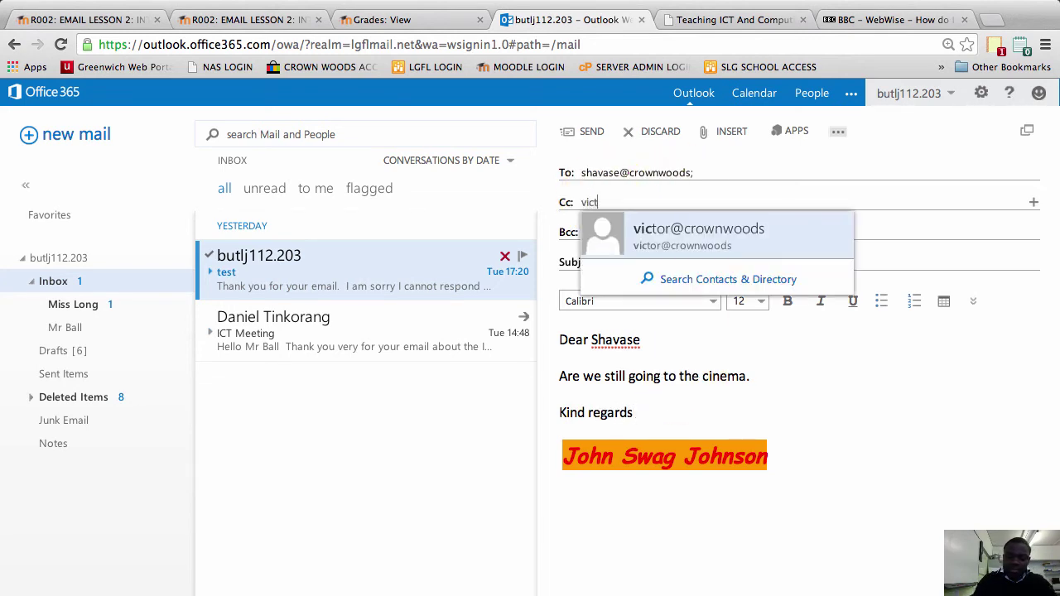
click(682, 237)
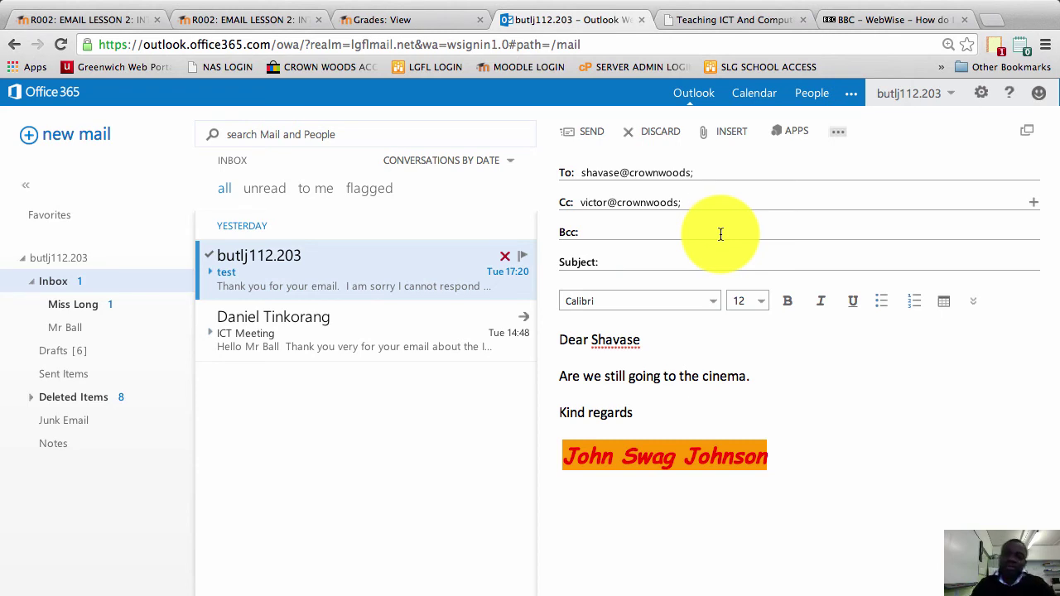
Switch back to the BBC WebWise group-emails guide tab
click(878, 20)
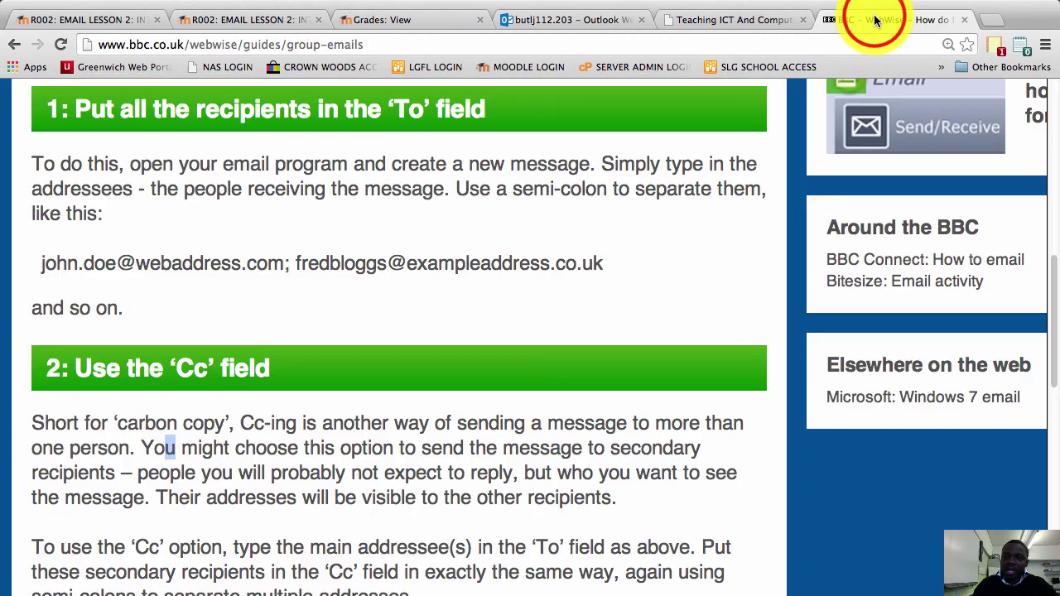